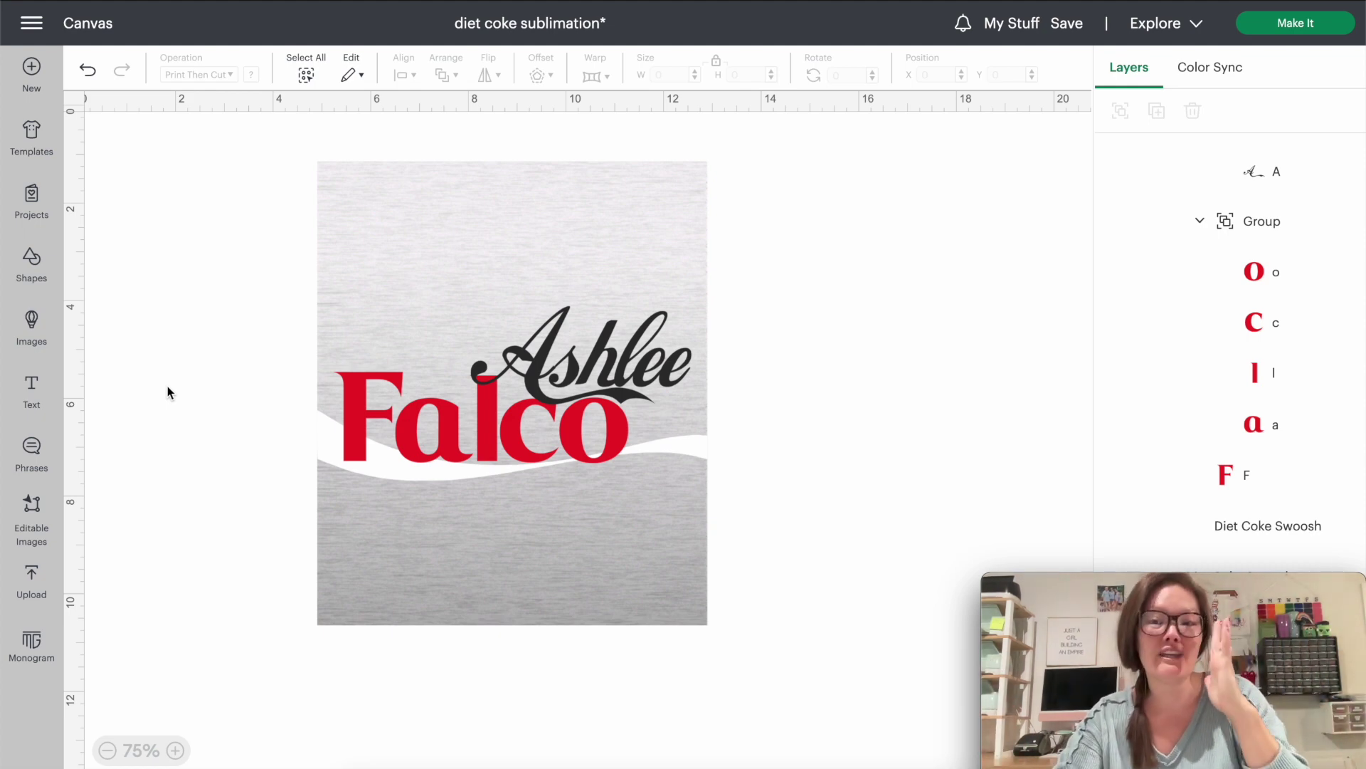
# Step: Marquee-select the entire Falco design together with its 8 × 9.5 in aluminum background
pyautogui.moveTo(780, 679); pyautogui.dragTo(609, 290)
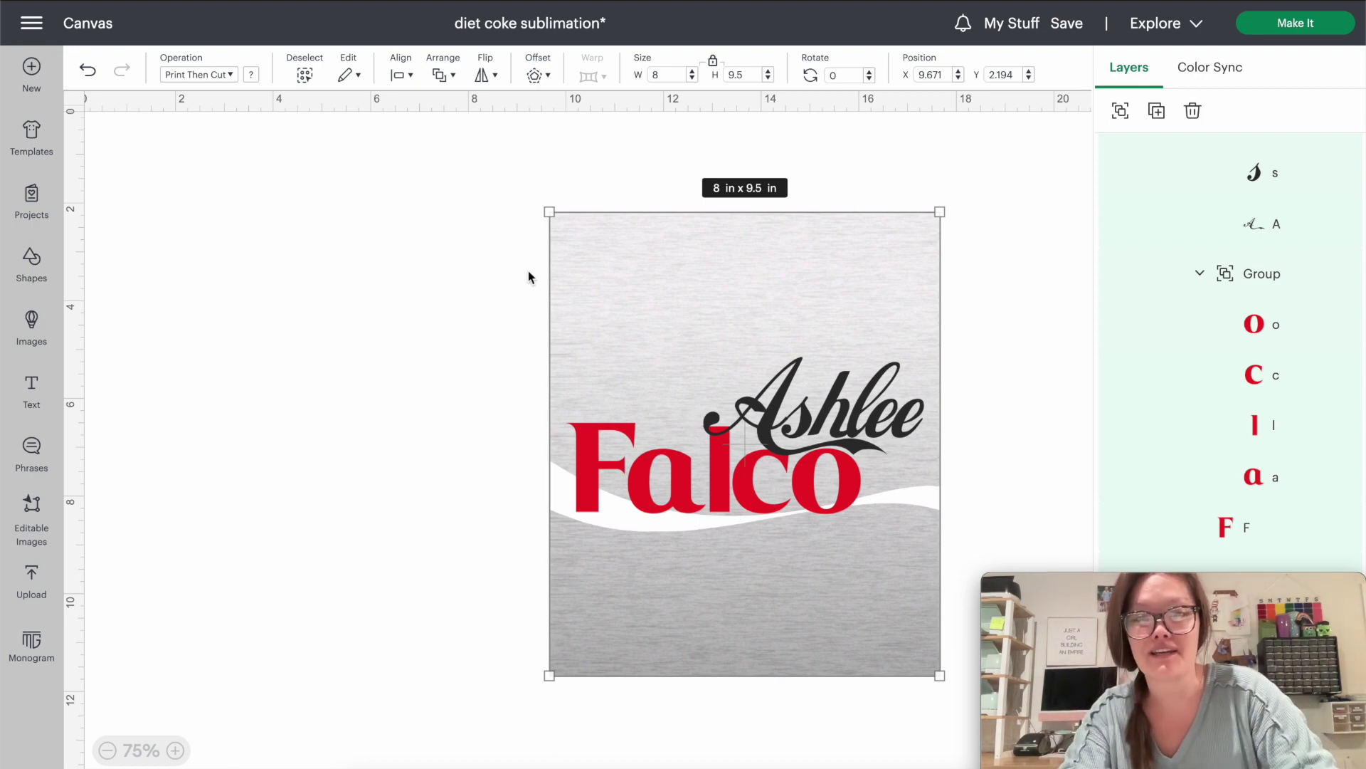
# Step: Select only the aluminum background image and paste a duplicate of it
pyautogui.moveTo(484, 247); pyautogui.dragTo(701, 641)
pyautogui.click(458, 288)
pyautogui.click(562, 220)
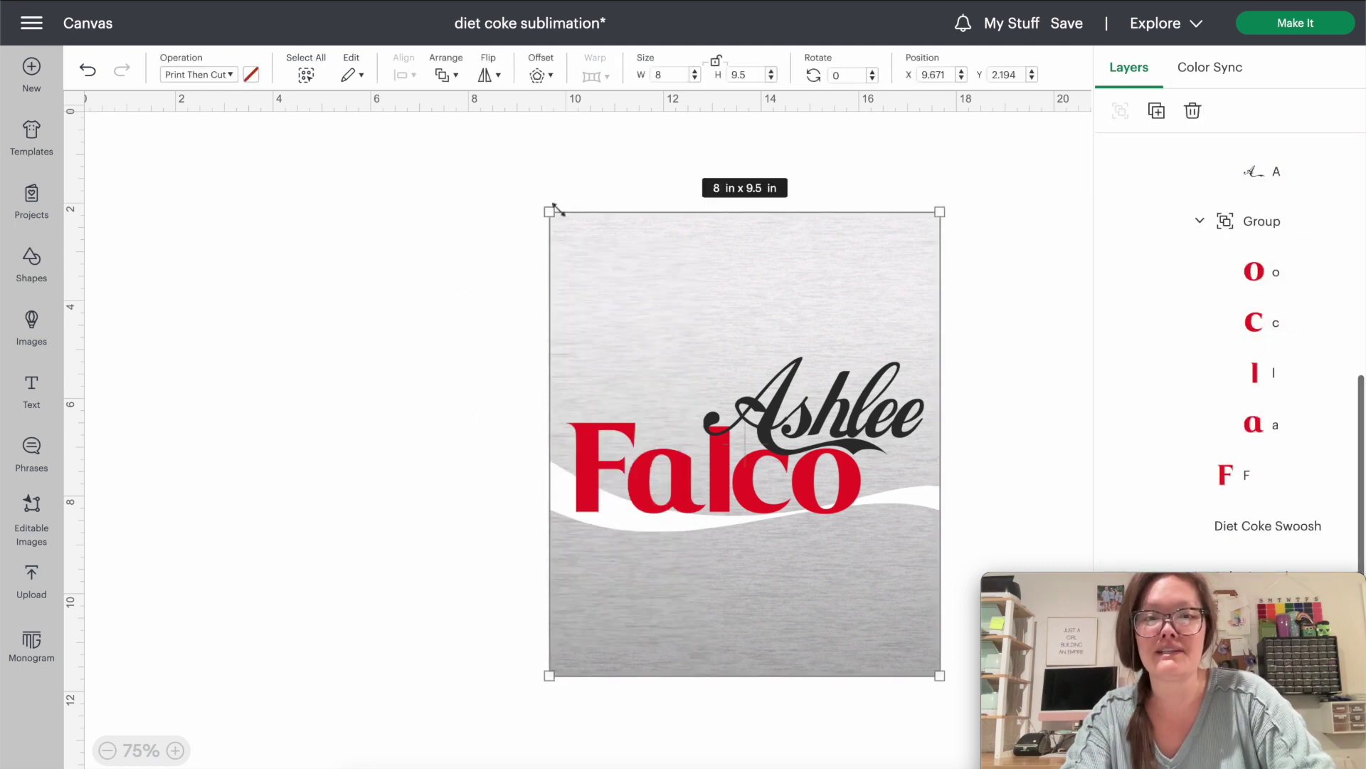
pyautogui.hotkey('ctrl', 'v')
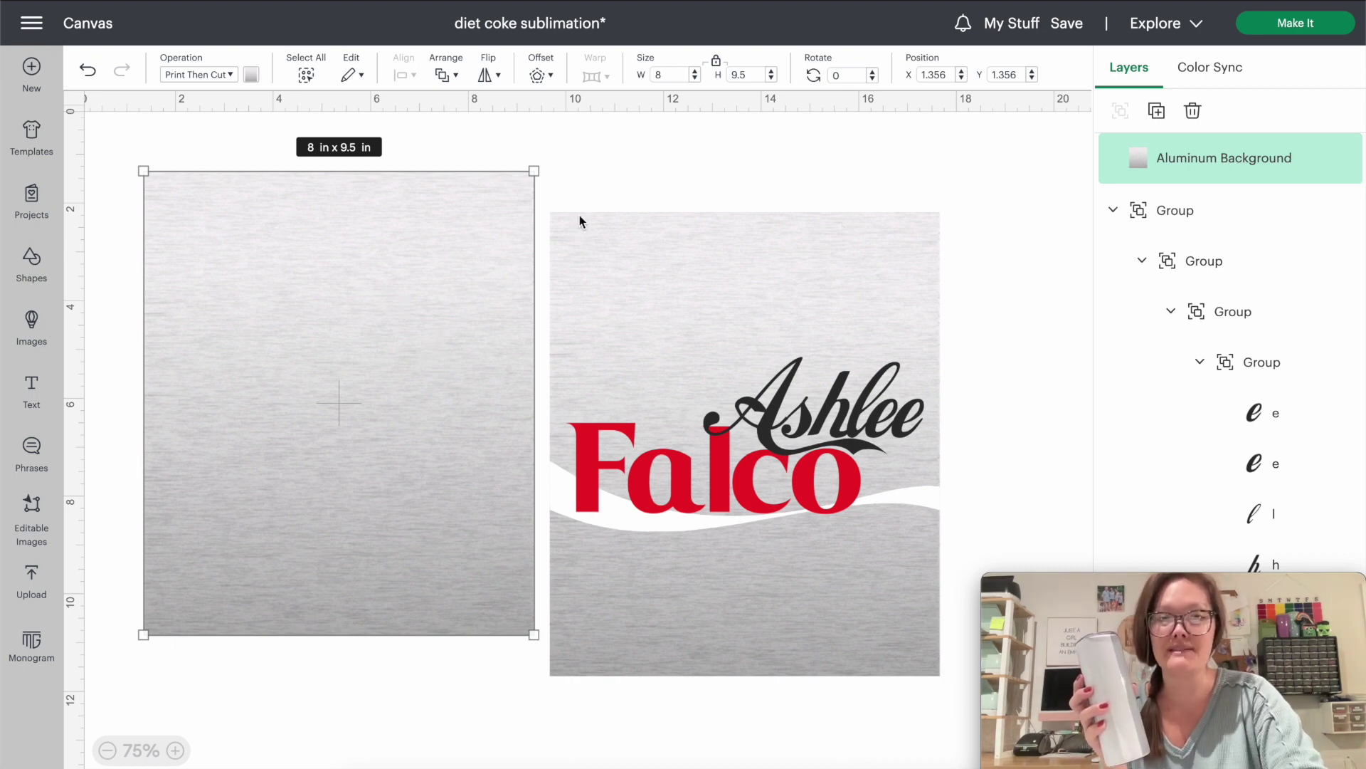
# Step: Move the aluminum copy directly below the Falco design
pyautogui.moveTo(397, 306); pyautogui.dragTo(805, 754)
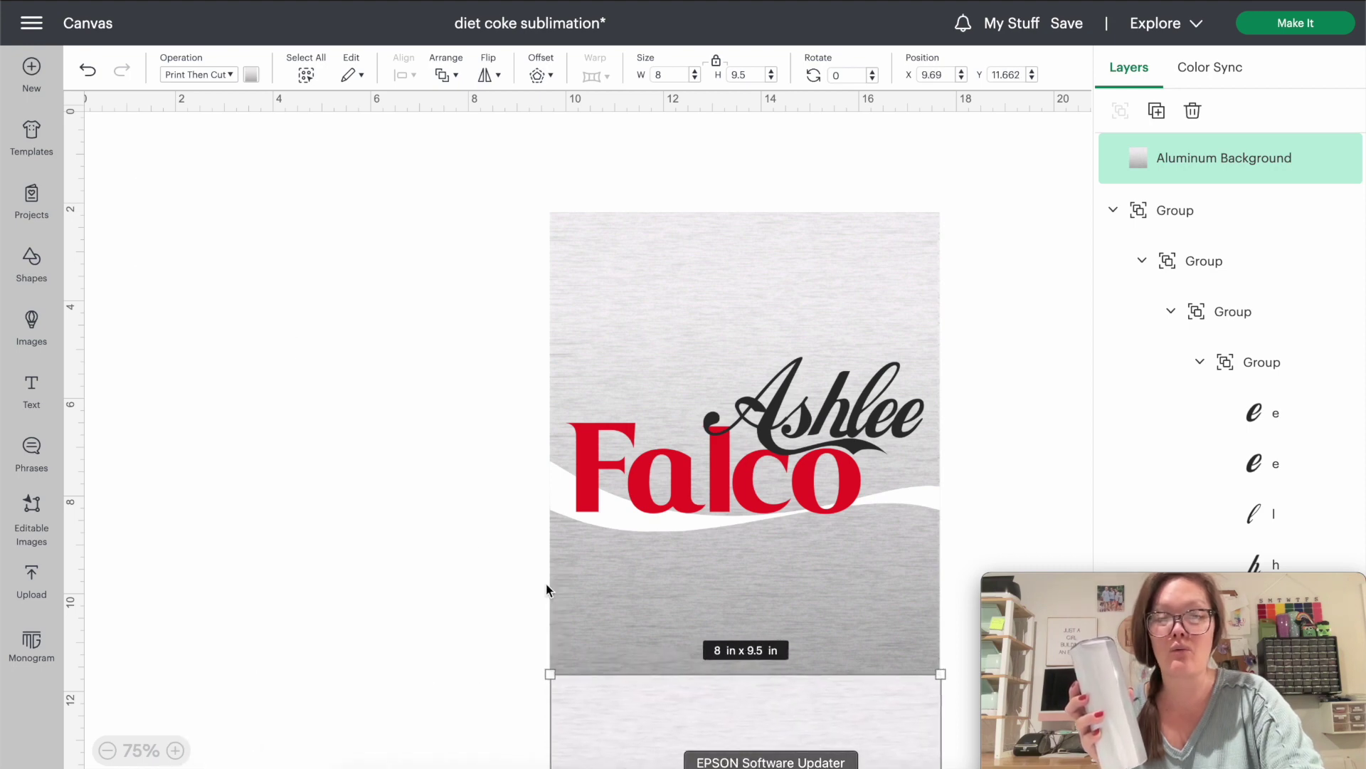
pyautogui.click(545, 584)
pyautogui.scroll(-3, 477, 532)
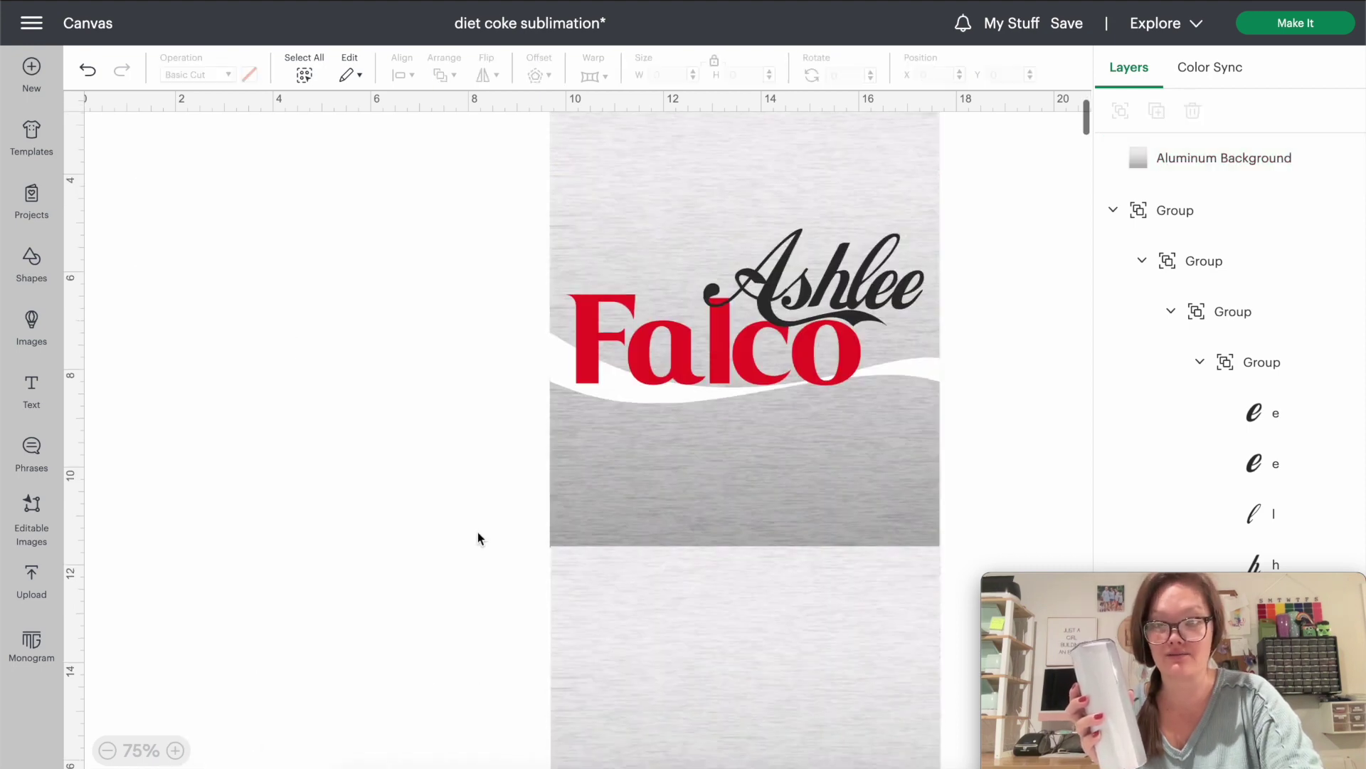
pyautogui.click(616, 587)
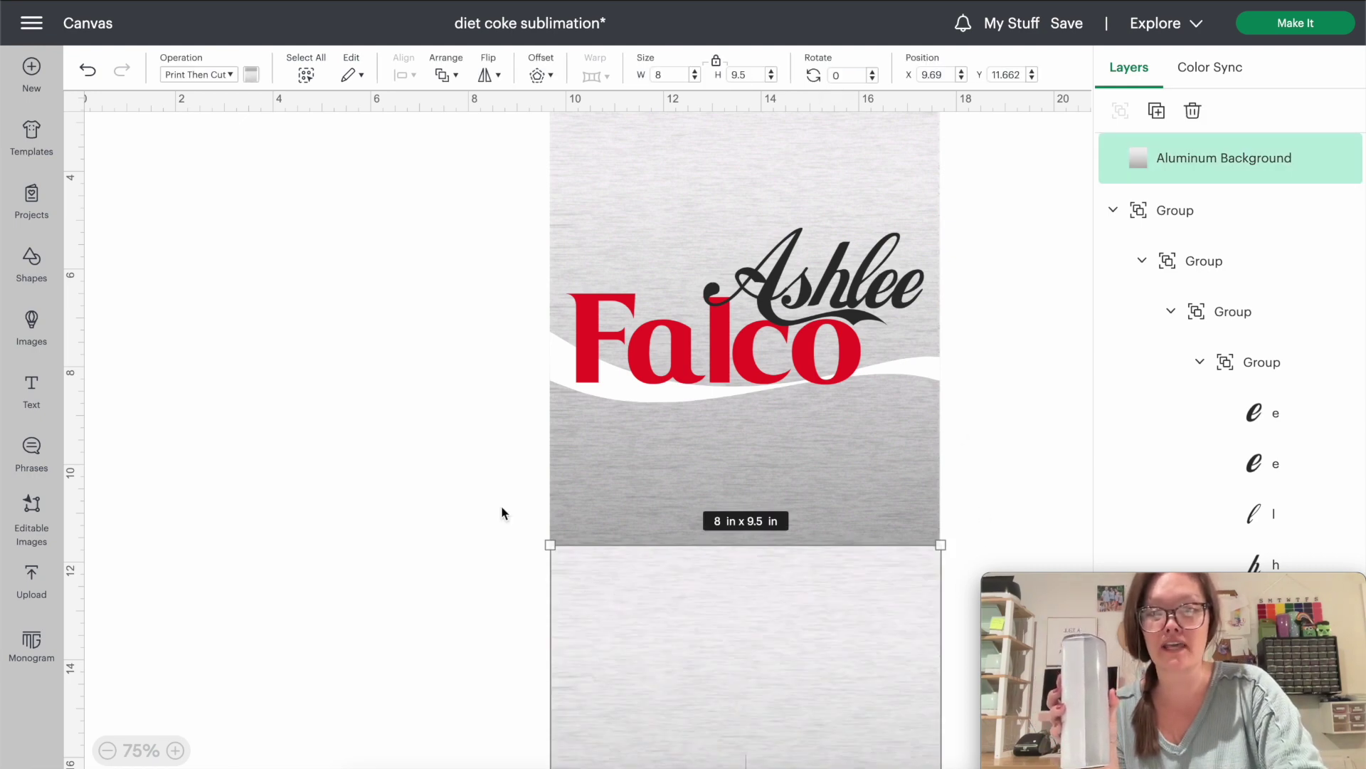
# Step: Rotate the lower aluminum copy to exactly 180 degrees, then select both aluminum panels
pyautogui.moveTo(521, 536); pyautogui.dragTo(945, 524)
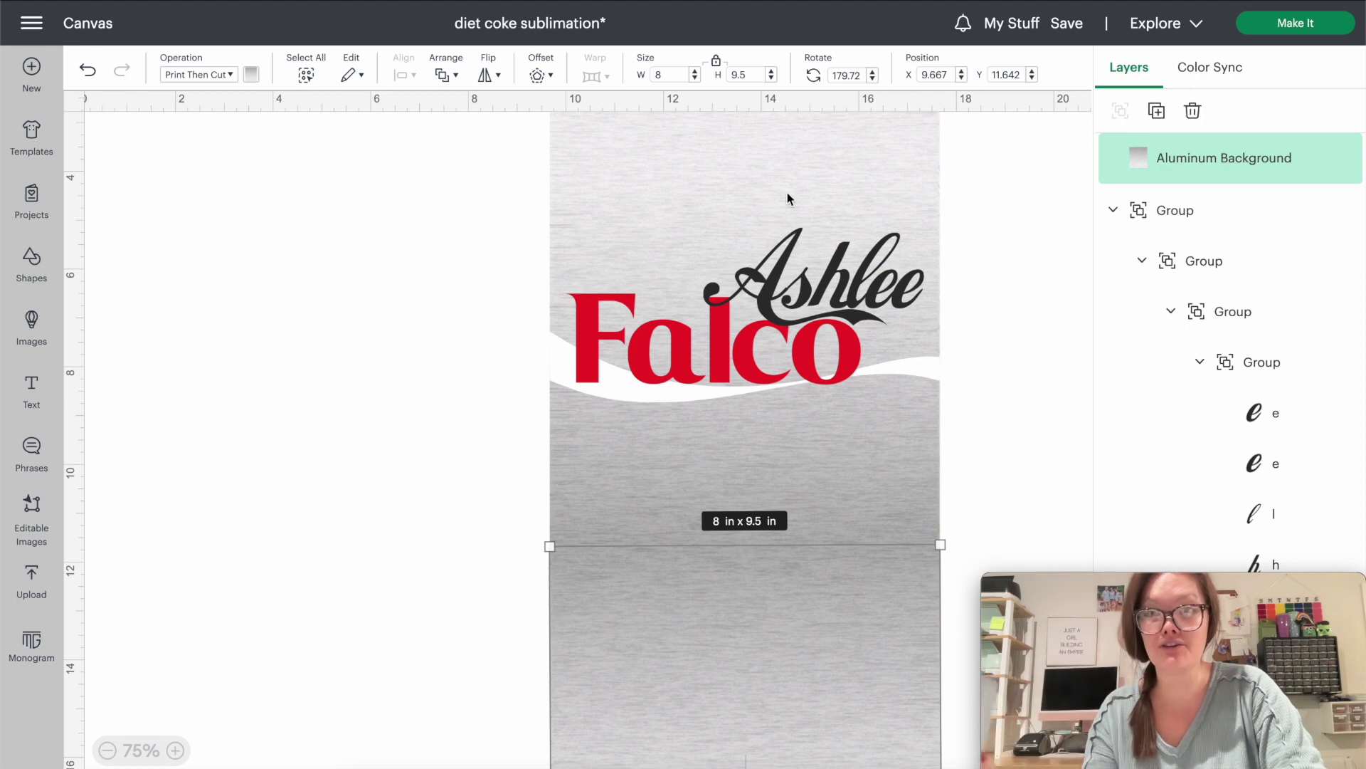
pyautogui.click(847, 74)
pyautogui.write('180')
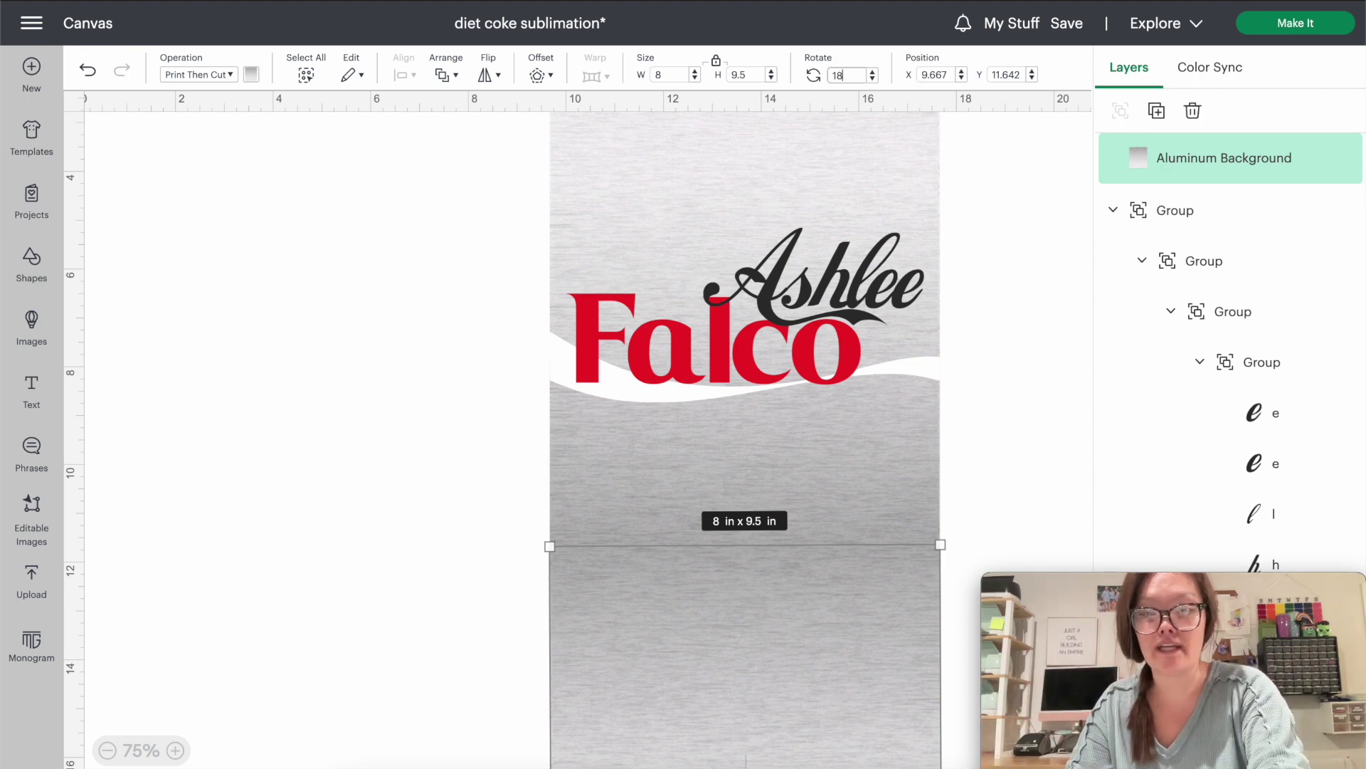
pyautogui.click(473, 537)
pyautogui.click(598, 590)
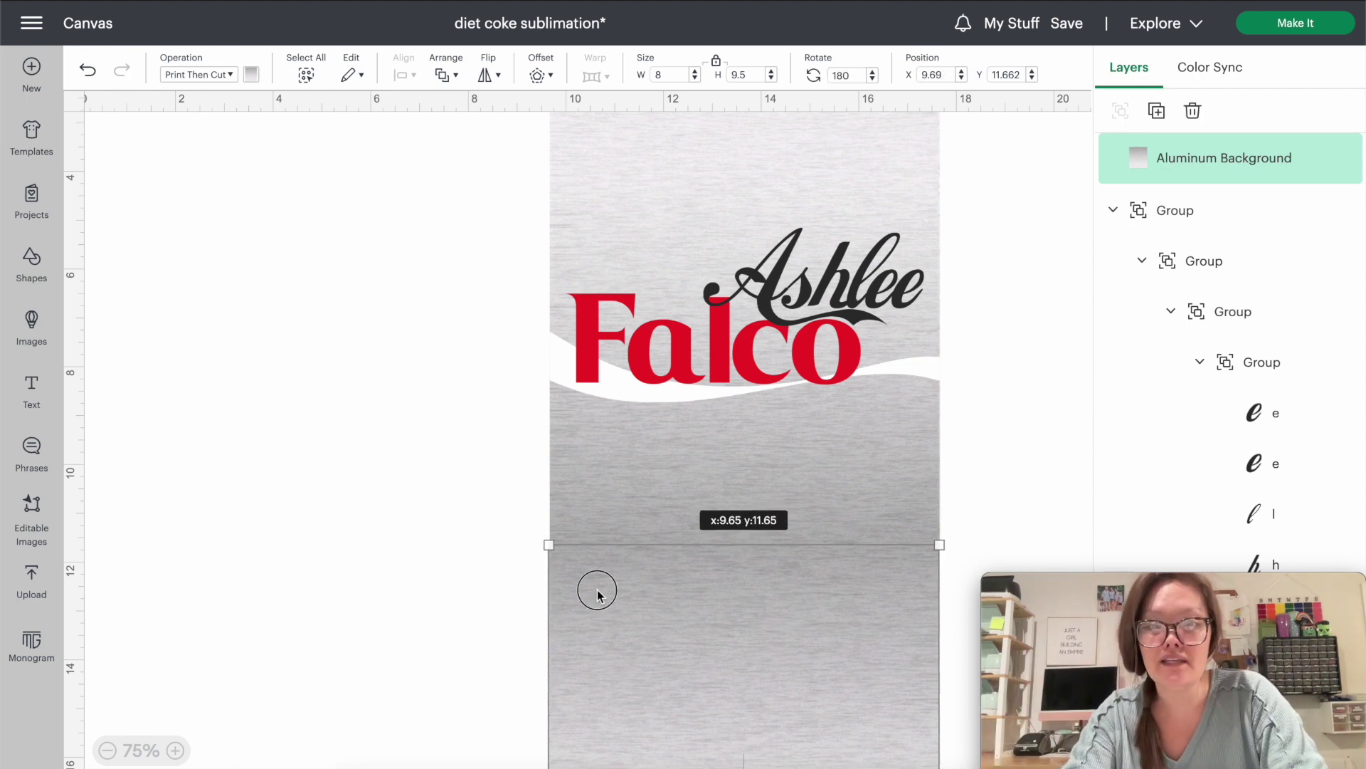
pyautogui.click(449, 513)
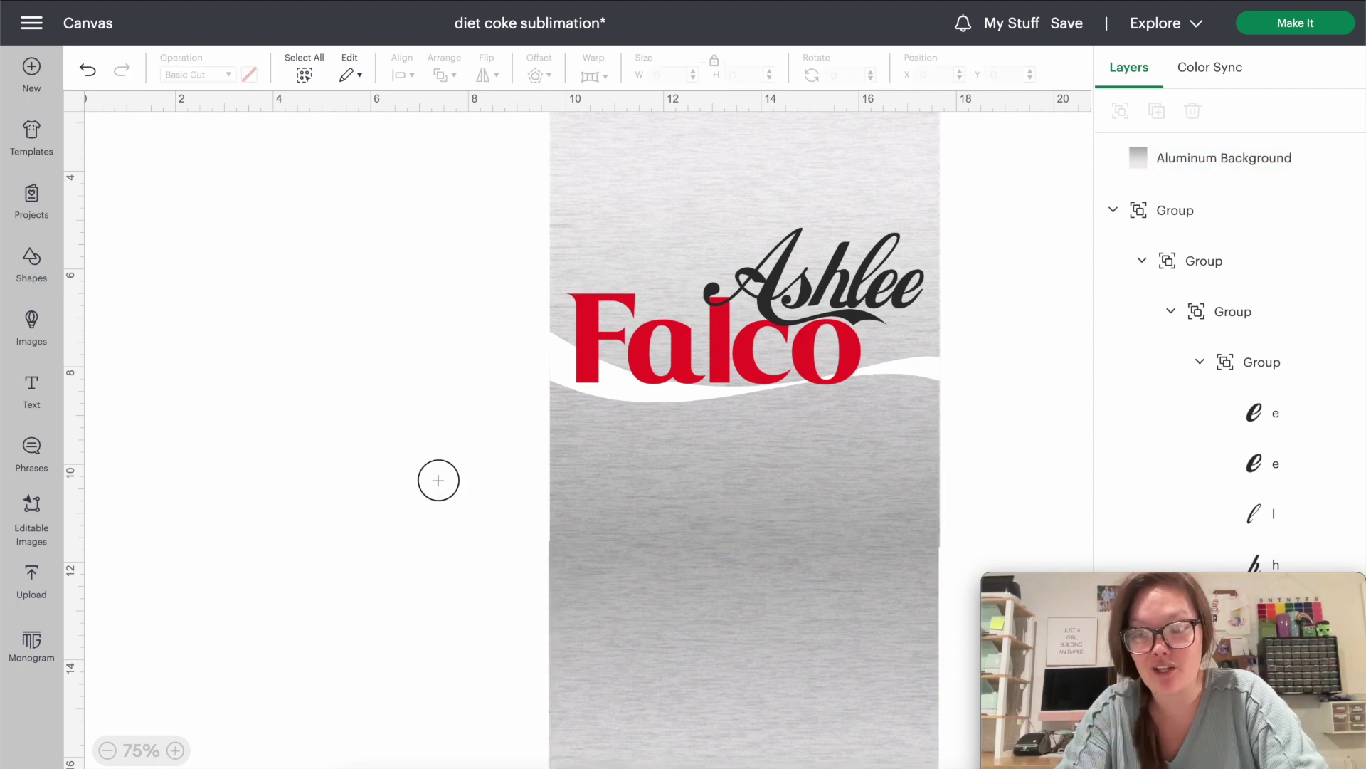
pyautogui.moveTo(438, 480); pyautogui.dragTo(662, 644)
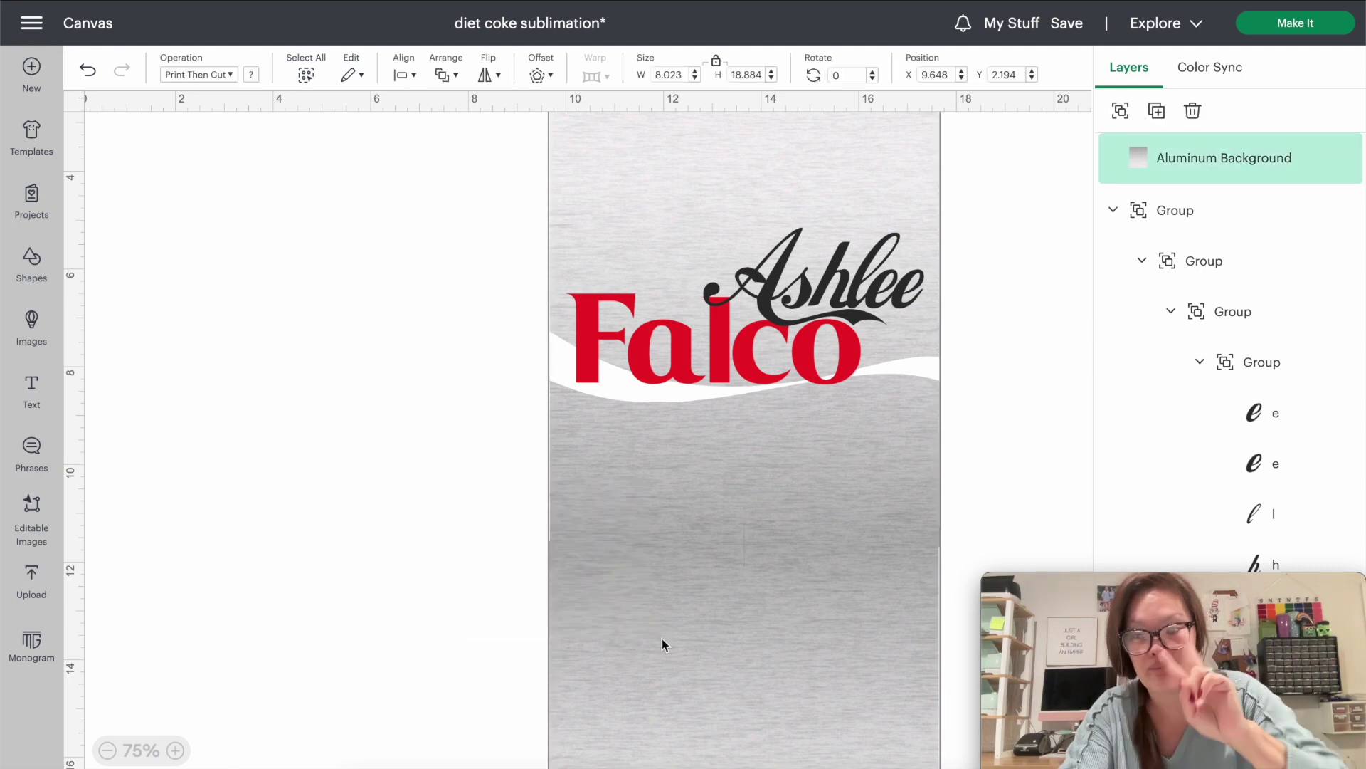
# Step: Center the two aluminum panels horizontally and flatten them into one 8 × 18.88 in image
pyautogui.click(403, 75)
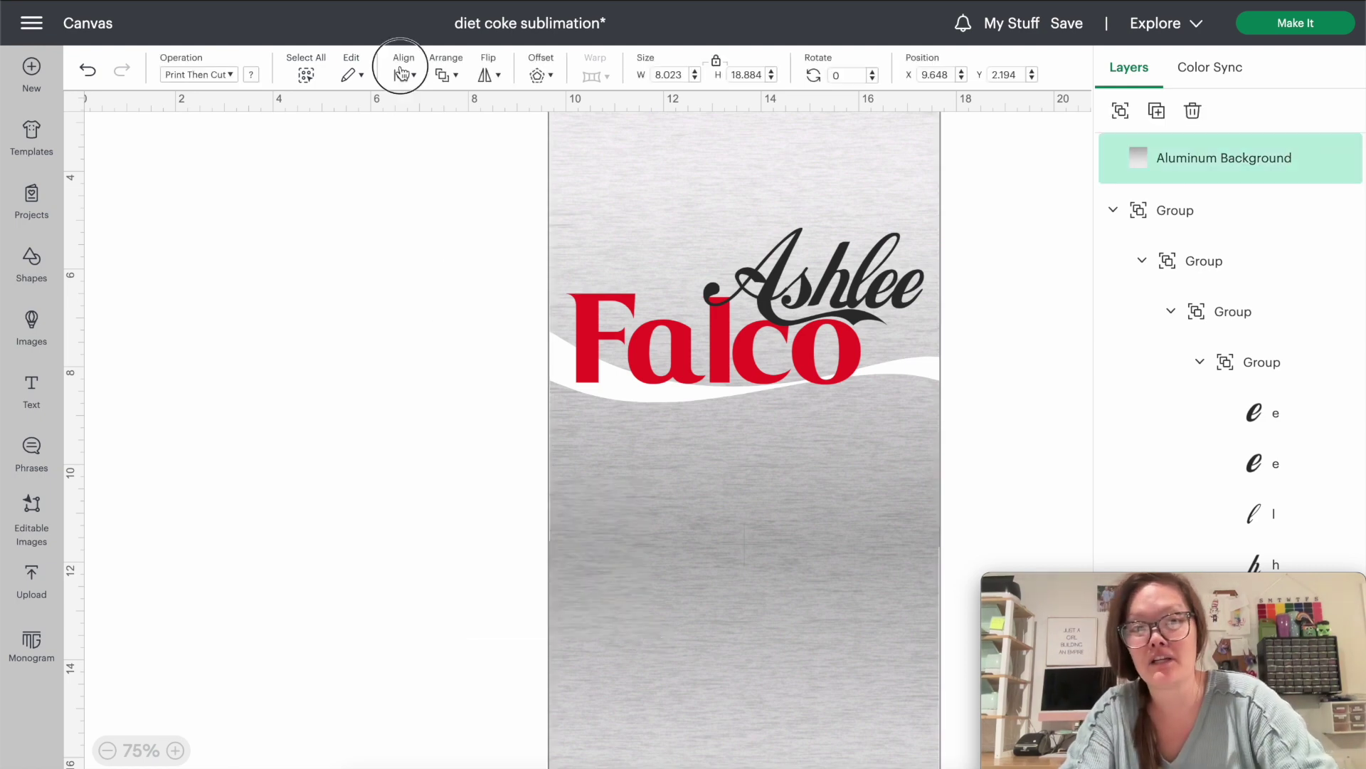
pyautogui.click(434, 165)
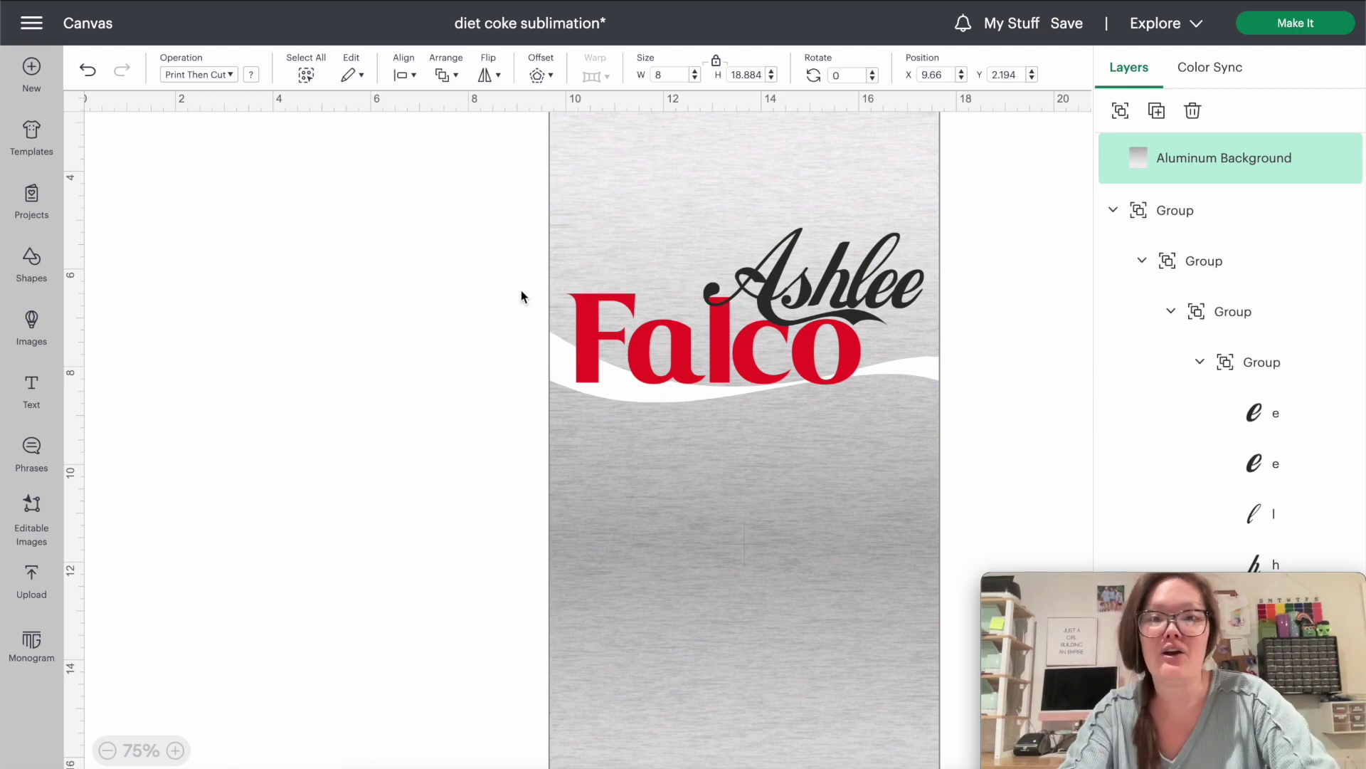
pyautogui.click(106, 750)
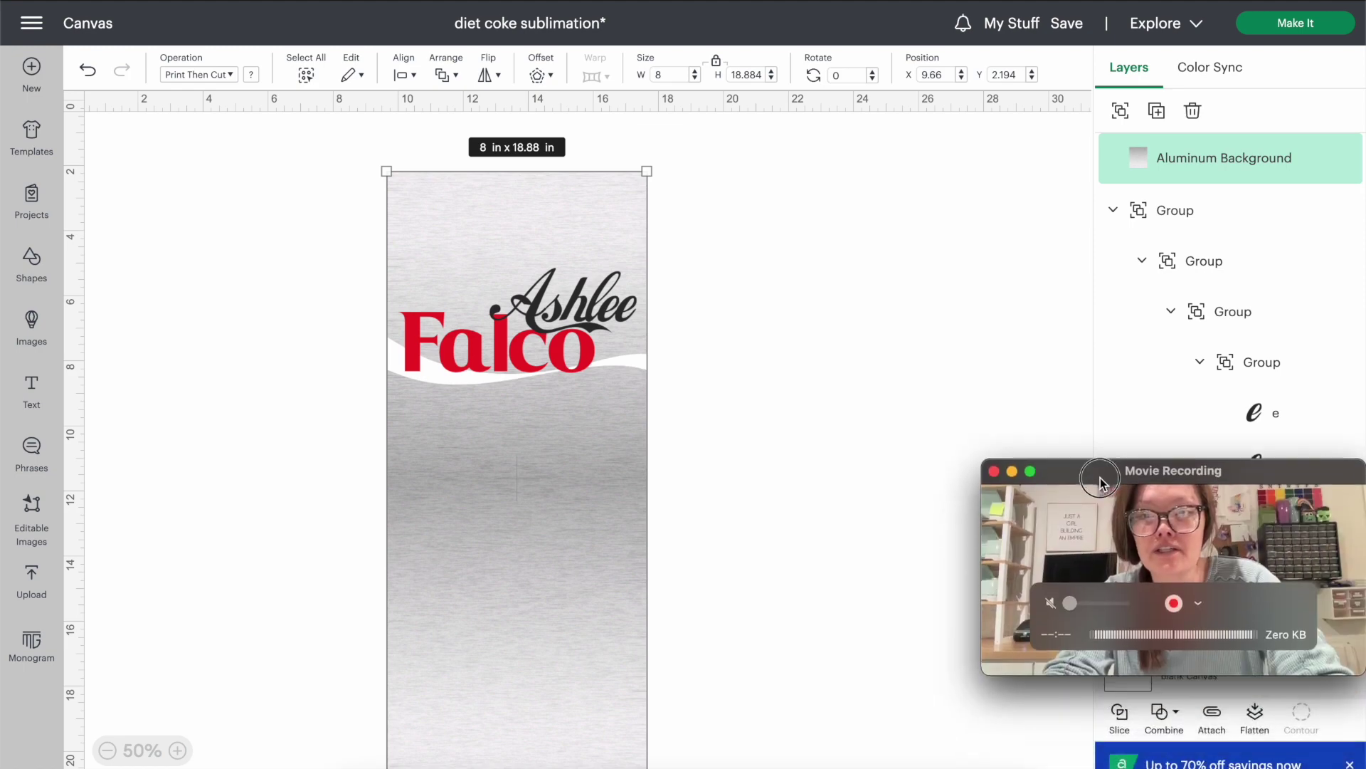
pyautogui.click(1254, 713)
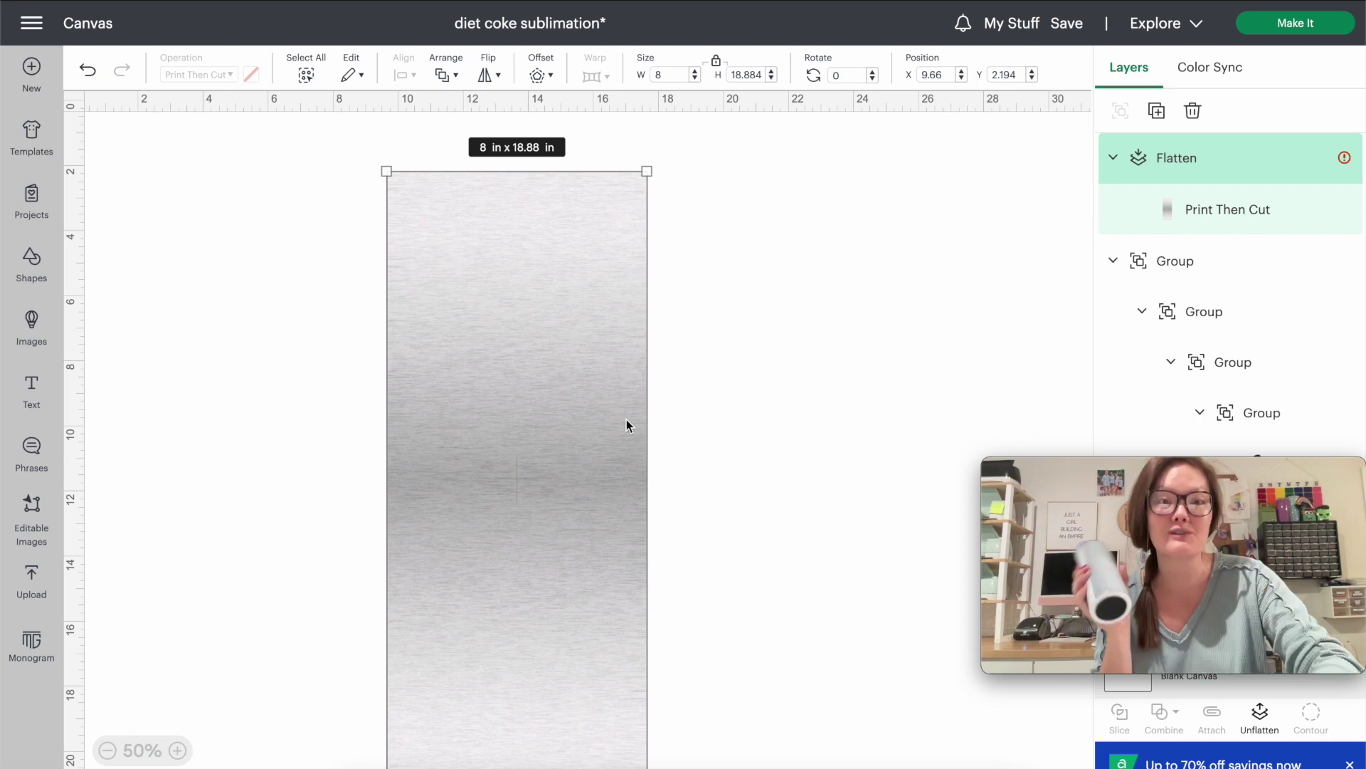
# Step: Unlock proportions and set the flattened aluminum image's height to 9.5 in
pyautogui.click(716, 61)
pyautogui.doubleClick(730, 75)
pyautogui.write('9')
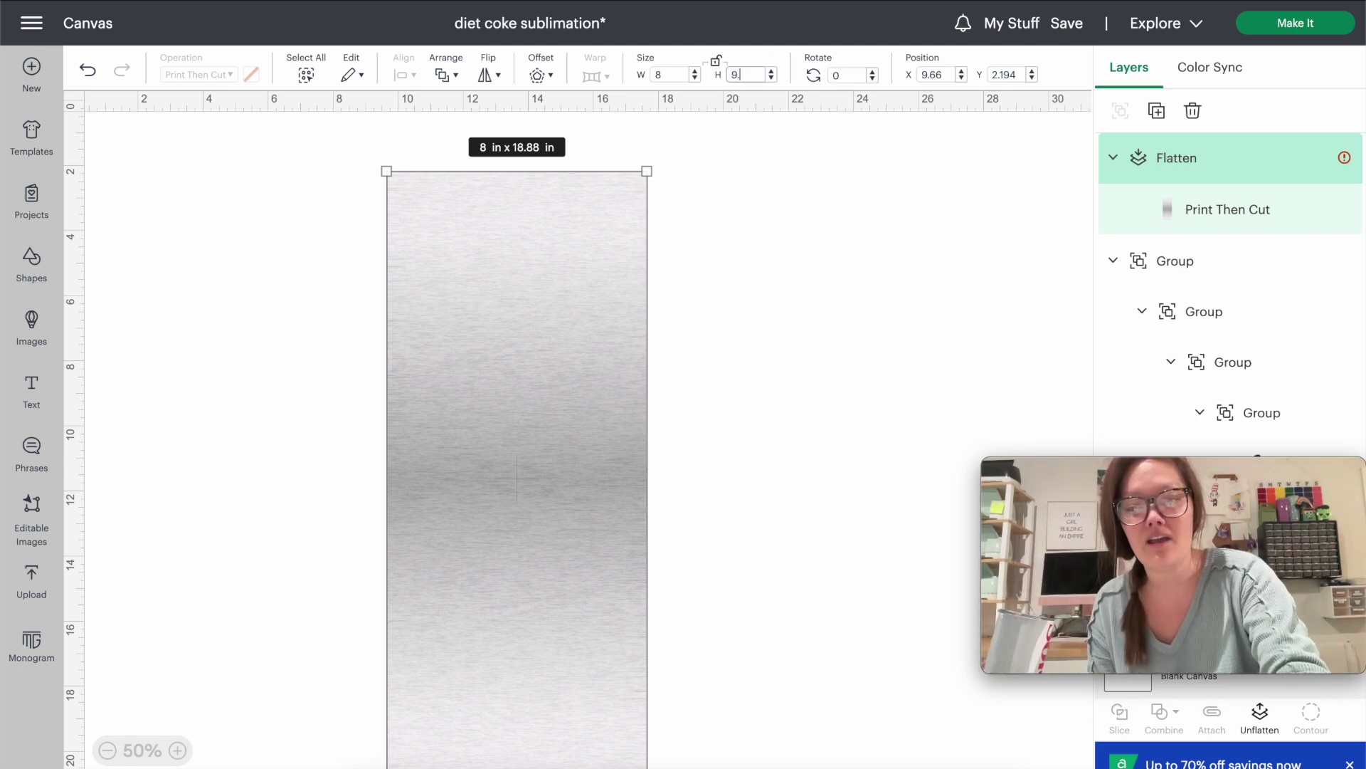
pyautogui.write('.5')
pyautogui.press('Return')
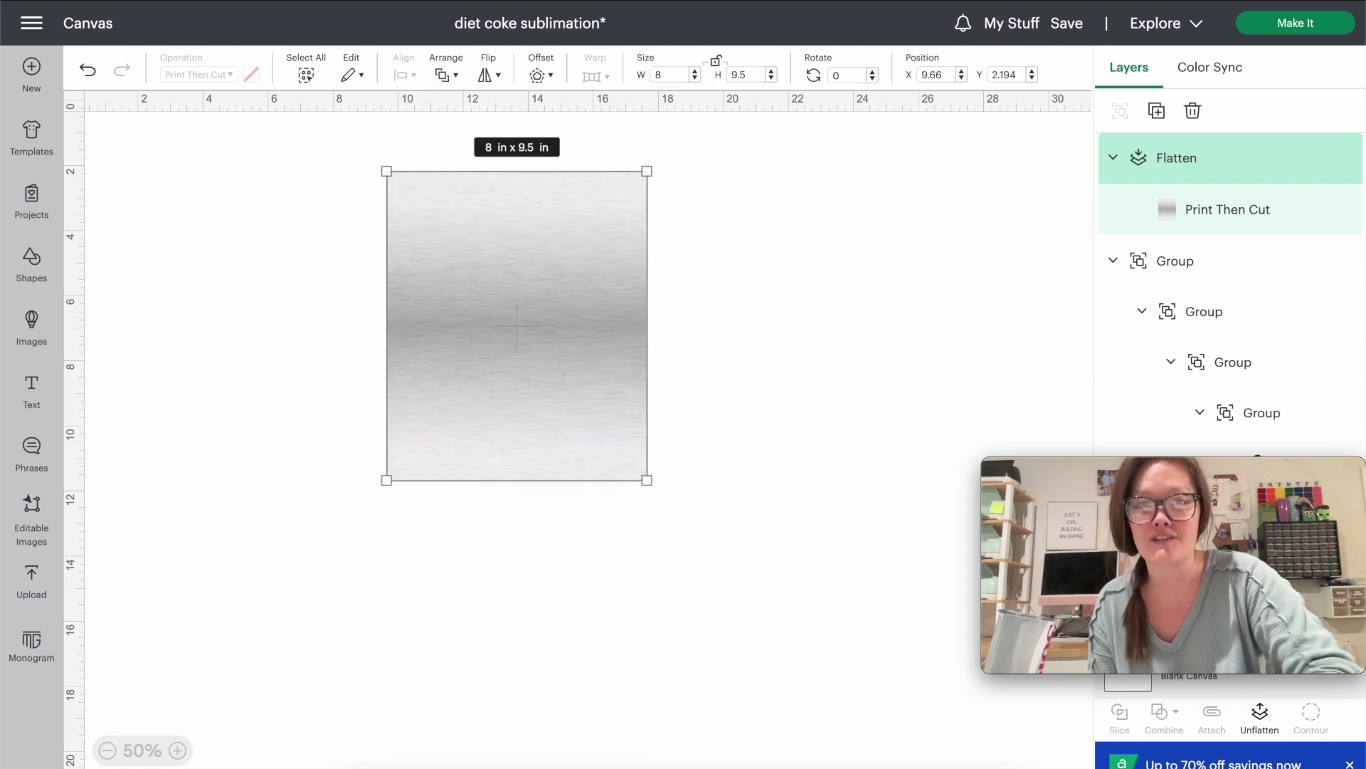
# Step: Send the aluminum image behind the Falco design, then copy and paste a duplicate
pyautogui.click(446, 75)
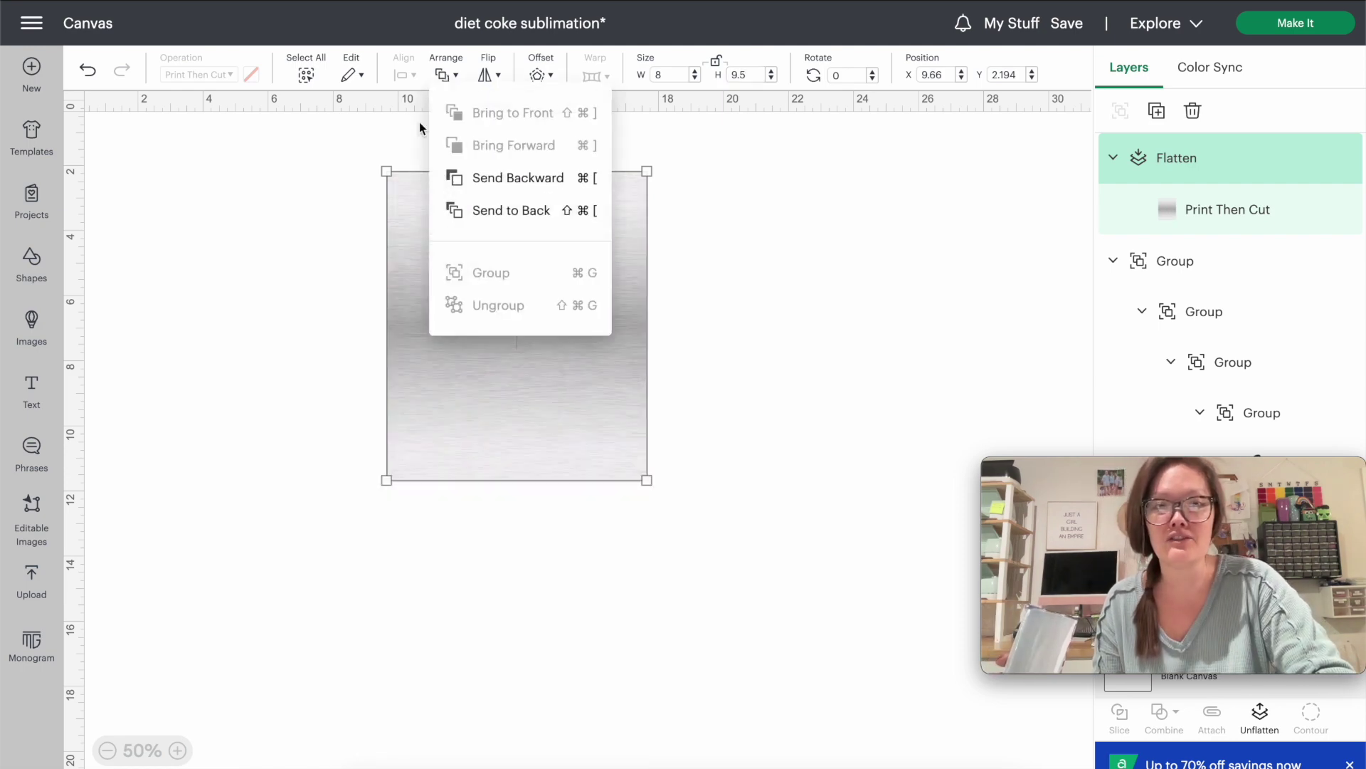
pyautogui.click(479, 209)
pyautogui.click(330, 241)
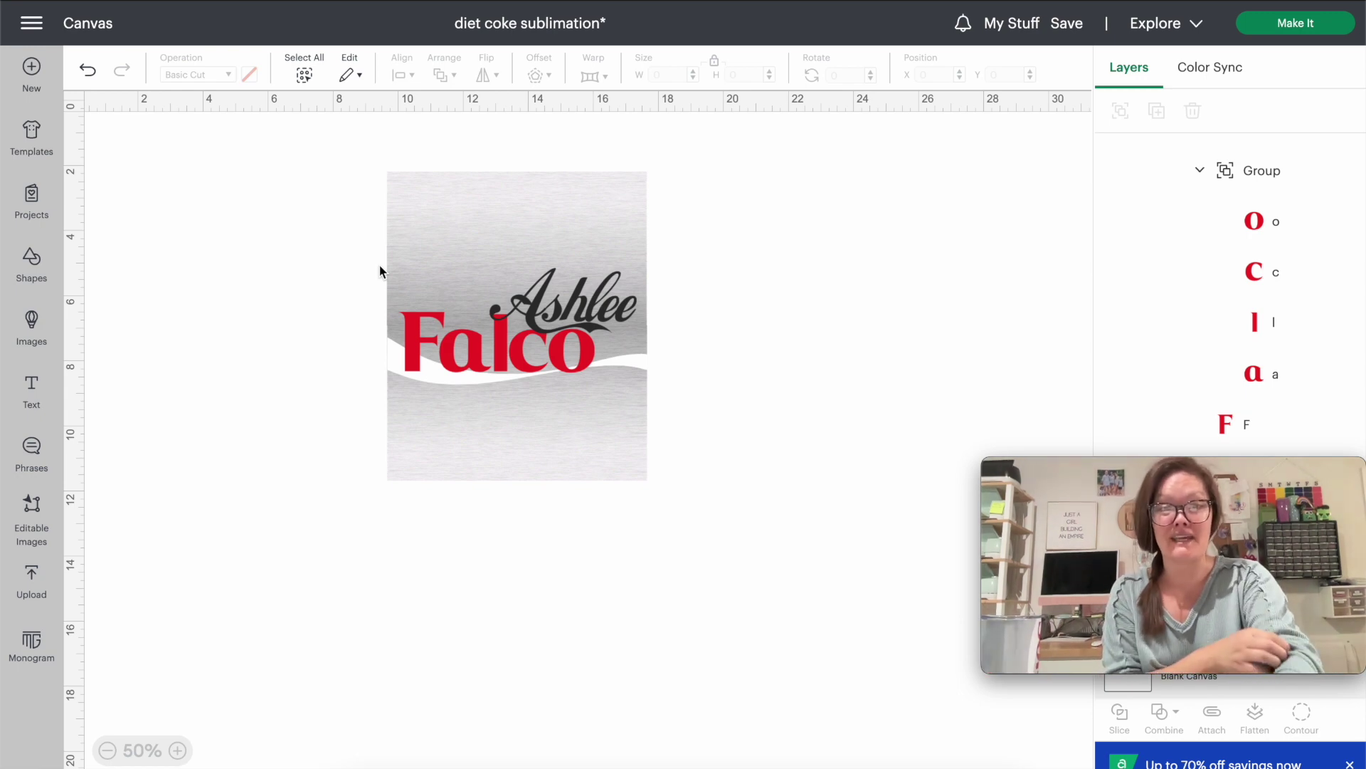
pyautogui.click(404, 209)
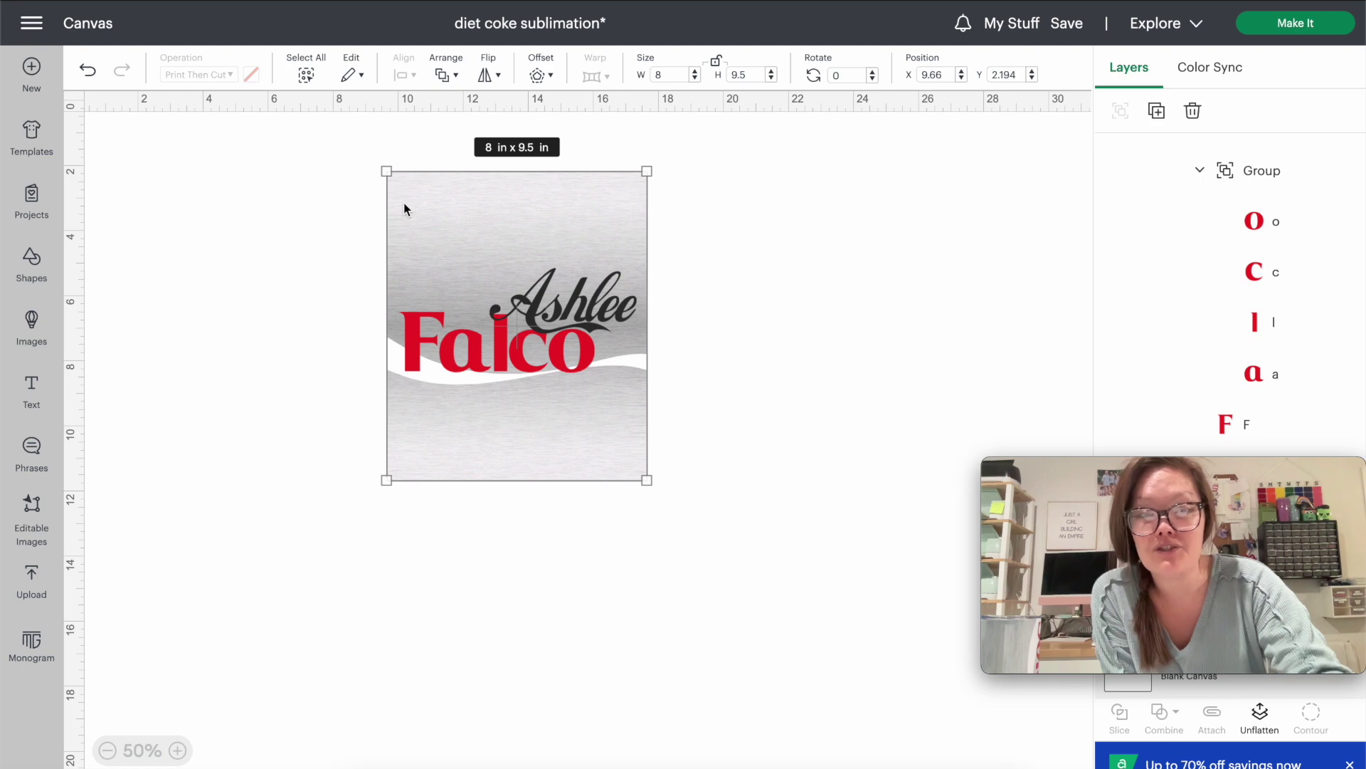
pyautogui.hotkey('ctrl', 'c')
pyautogui.hotkey('ctrl', 'v')
# Step: Move the duplicate below the original panel, line it up, and nudge it slightly downward
pyautogui.moveTo(130, 192); pyautogui.dragTo(408, 527)
pyautogui.click(302, 488)
pyautogui.click(328, 500)
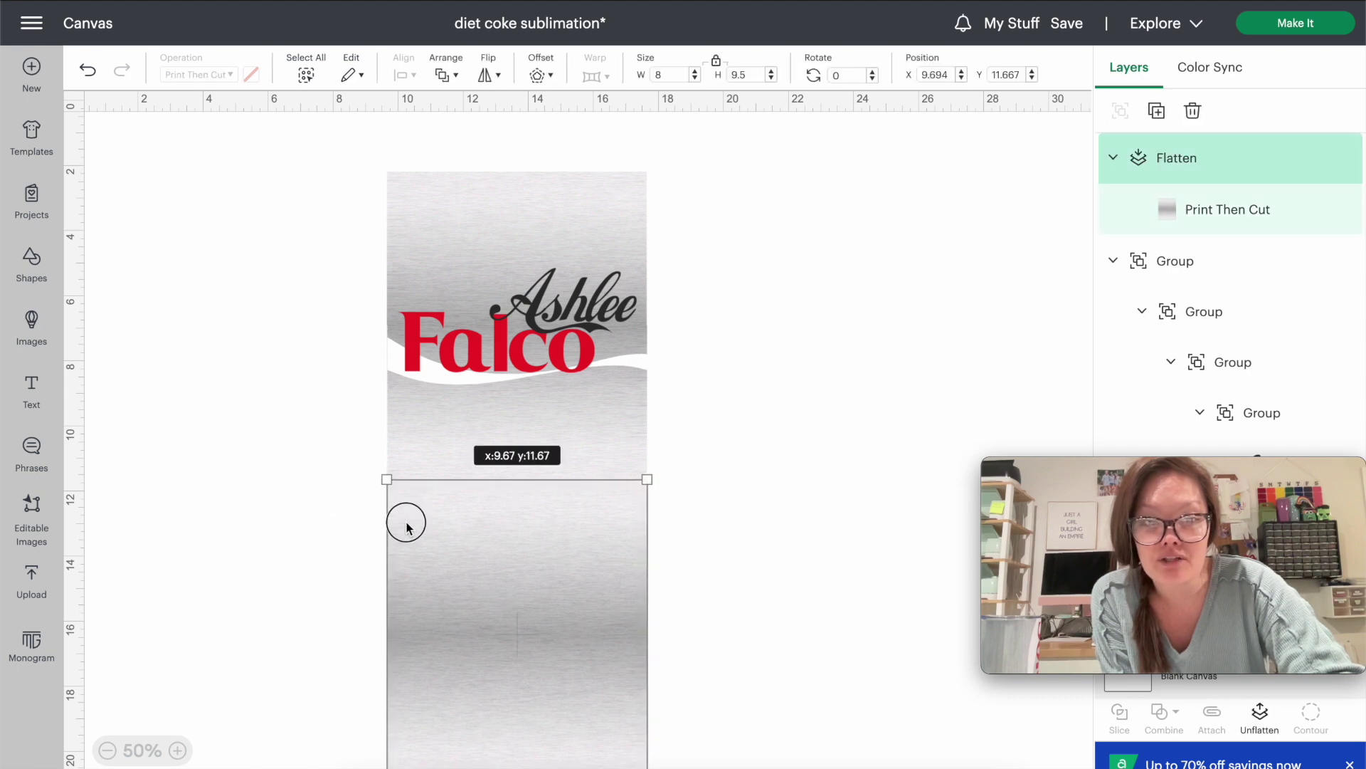
pyautogui.click(297, 516)
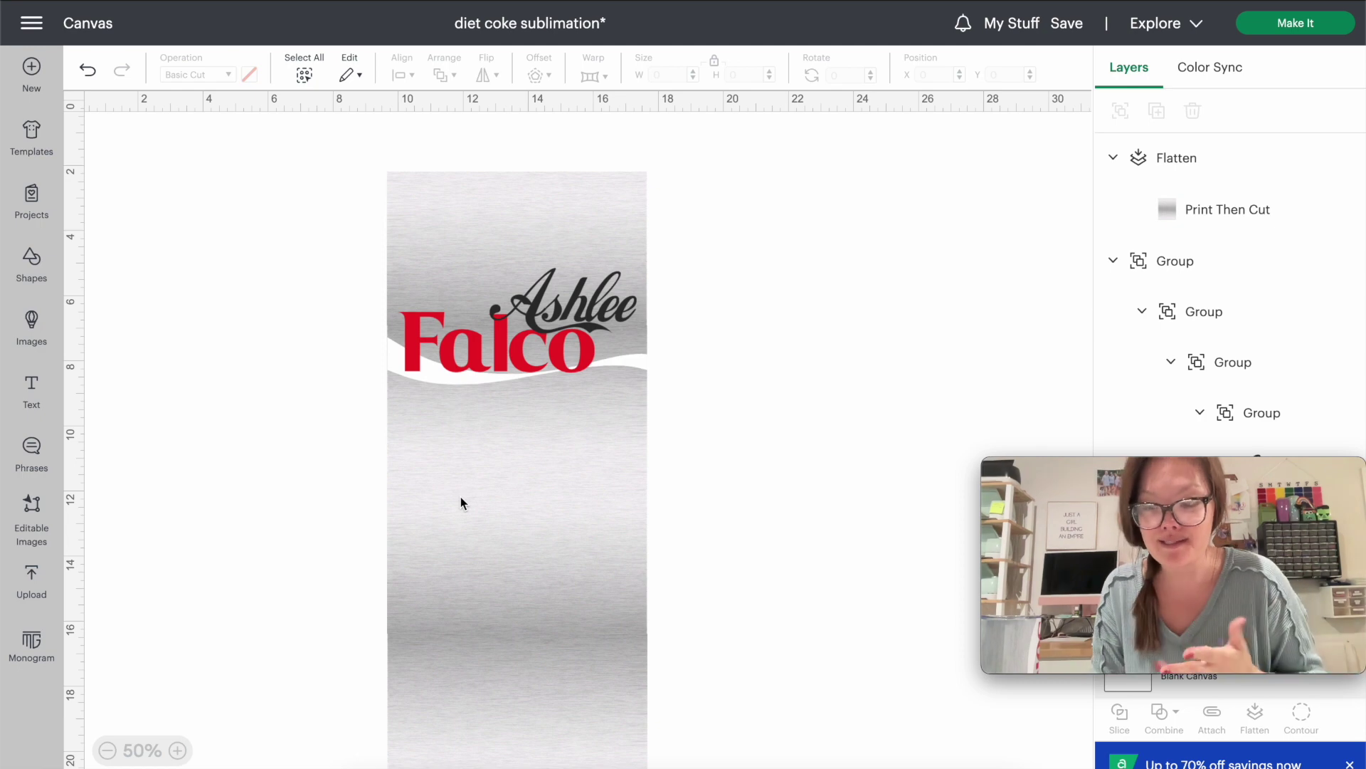
pyautogui.moveTo(473, 549)
pyautogui.mouseDown()
pyautogui.moveTo(476, 575)
pyautogui.moveTo(479, 554)
pyautogui.mouseUp()
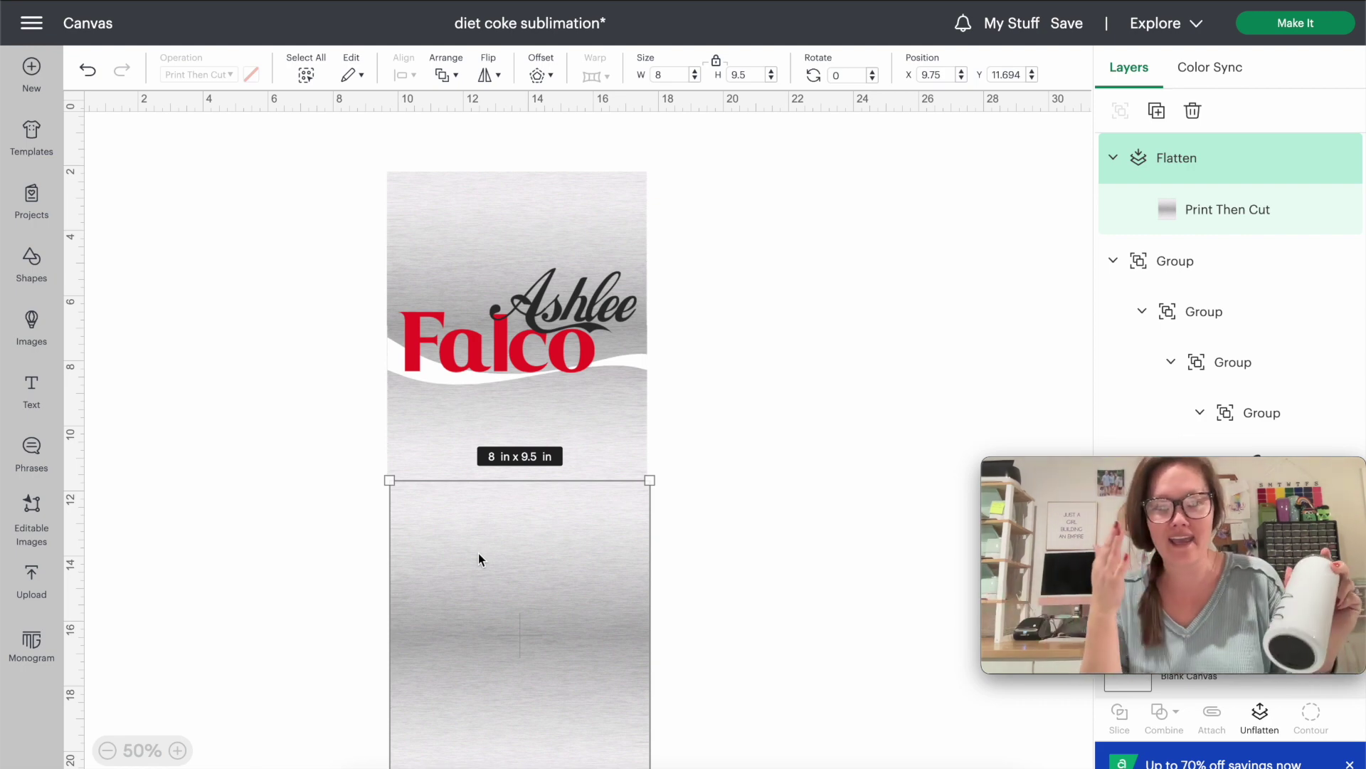
# Step: Undo the duplicate's last move so the panel returns left of the design at X 1.361
pyautogui.hotkey('ctrl', 'z')
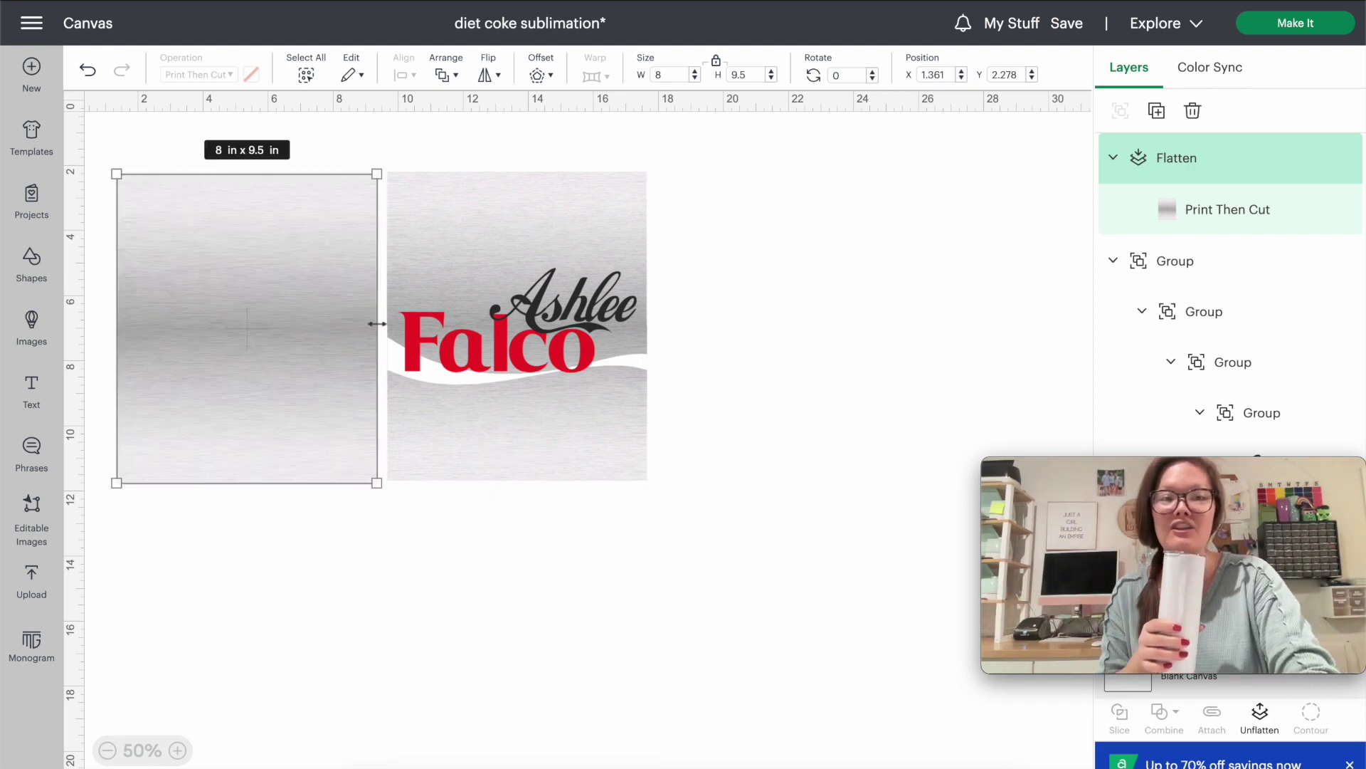